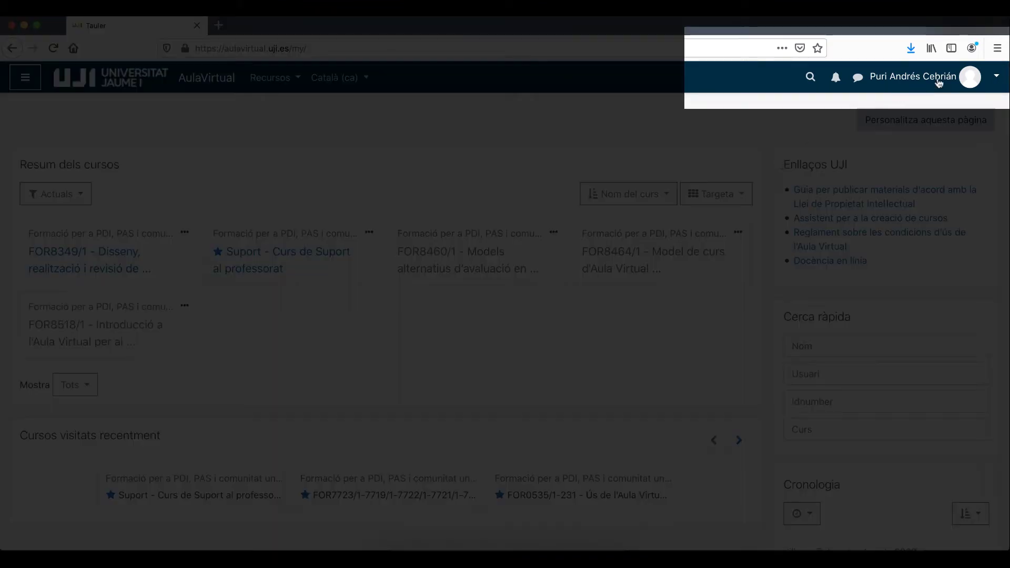
# Open the account's profile page and examine its user details, badges, course profiles, reports and mobile app sections
pyautogui.click(939, 81)
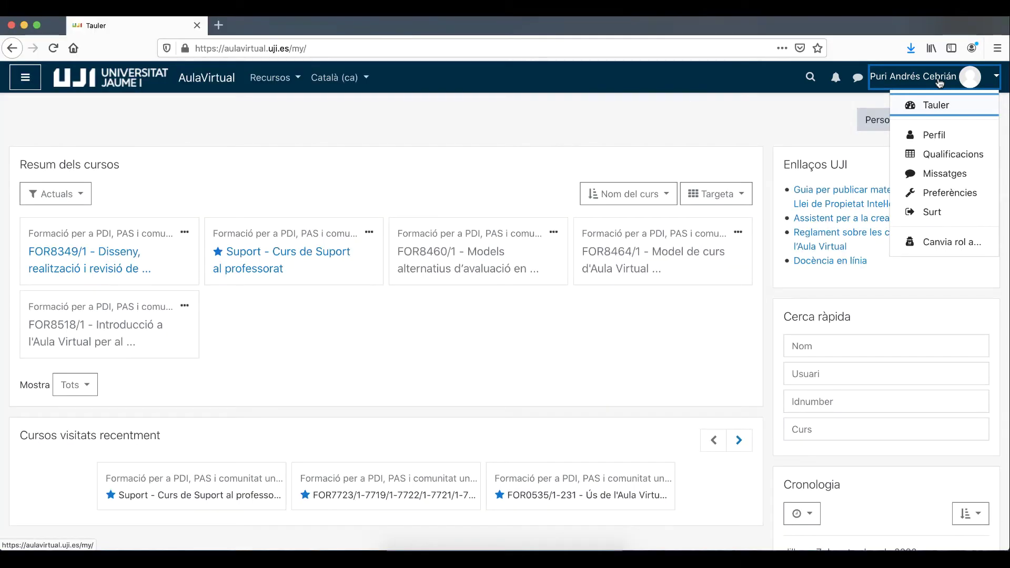
pyautogui.click(936, 135)
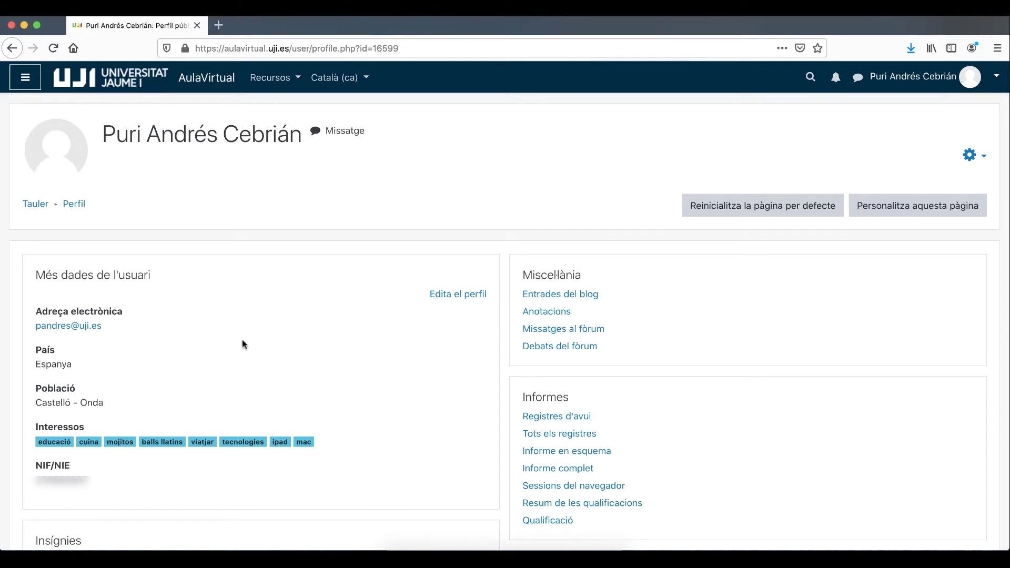
pyautogui.scroll(-1, 242, 343)
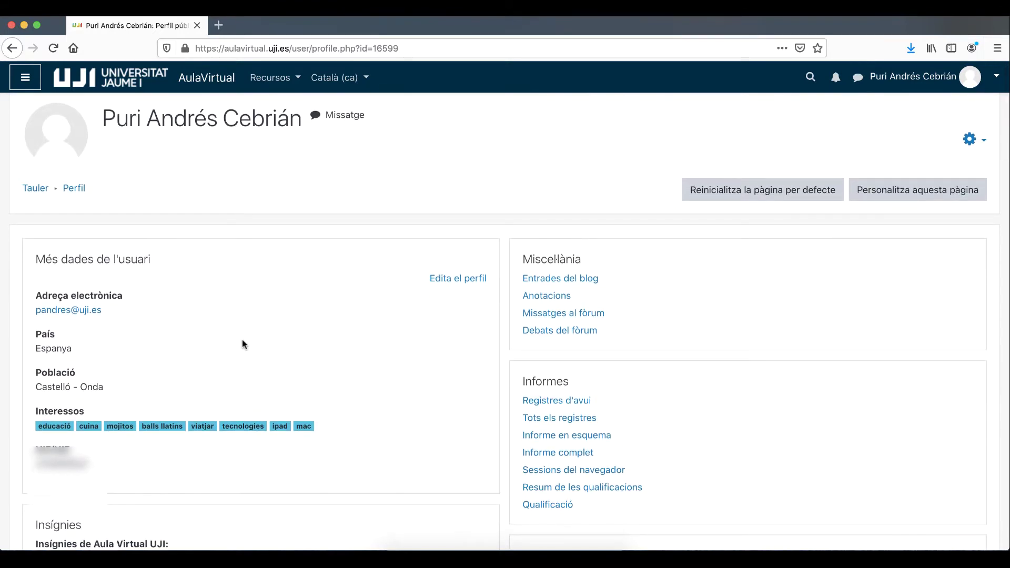
pyautogui.scroll(-5, 243, 344)
pyautogui.scroll(-4, 242, 340)
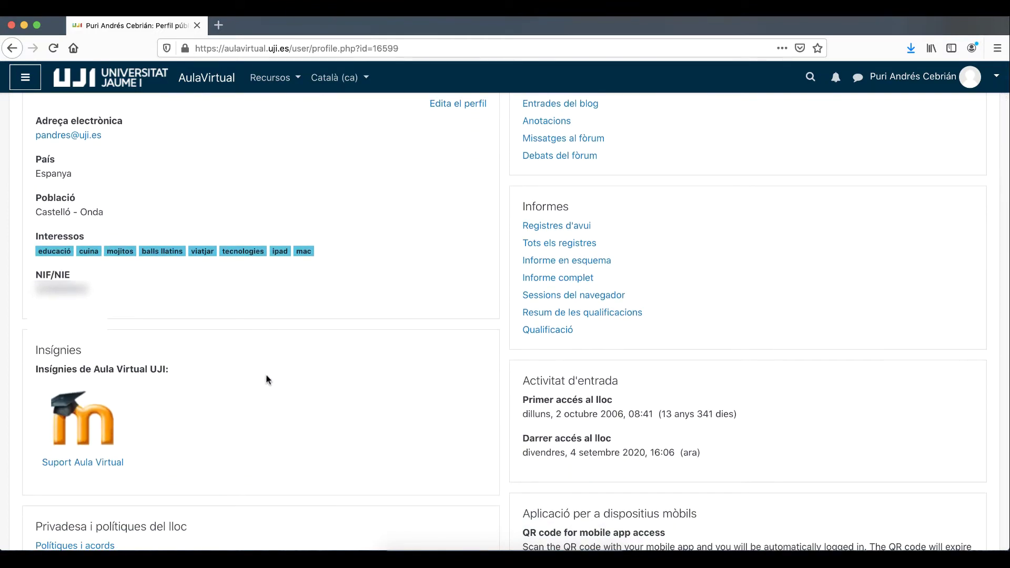
pyautogui.scroll(-10, 252, 402)
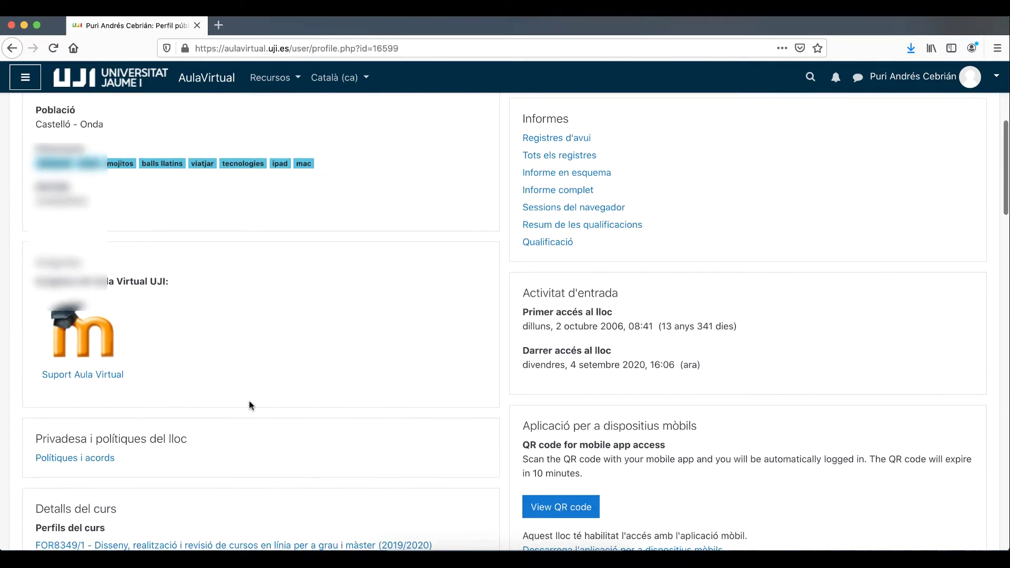
pyautogui.scroll(-20, 228, 448)
pyautogui.scroll(20, 229, 448)
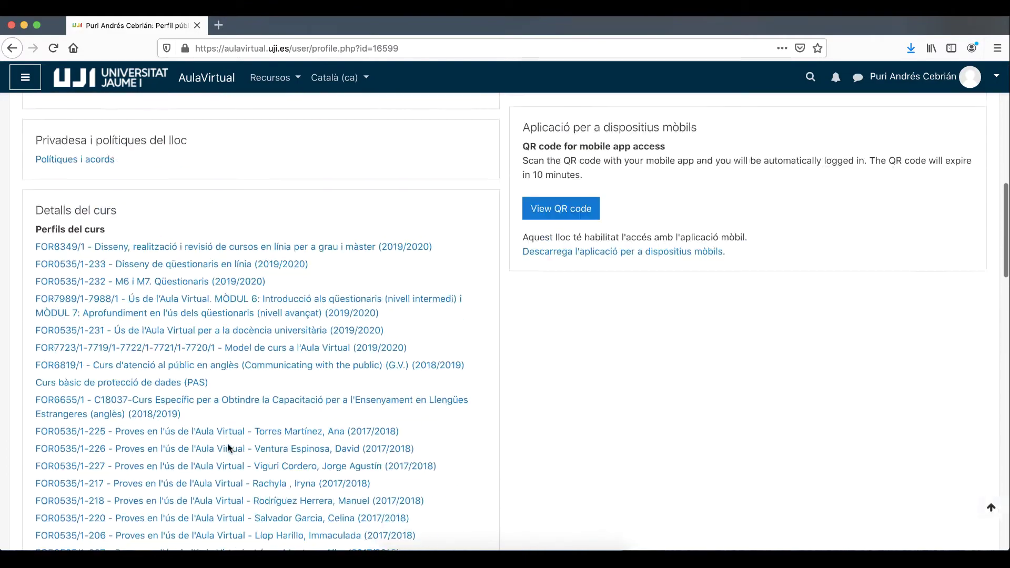
pyautogui.scroll(5, 227, 448)
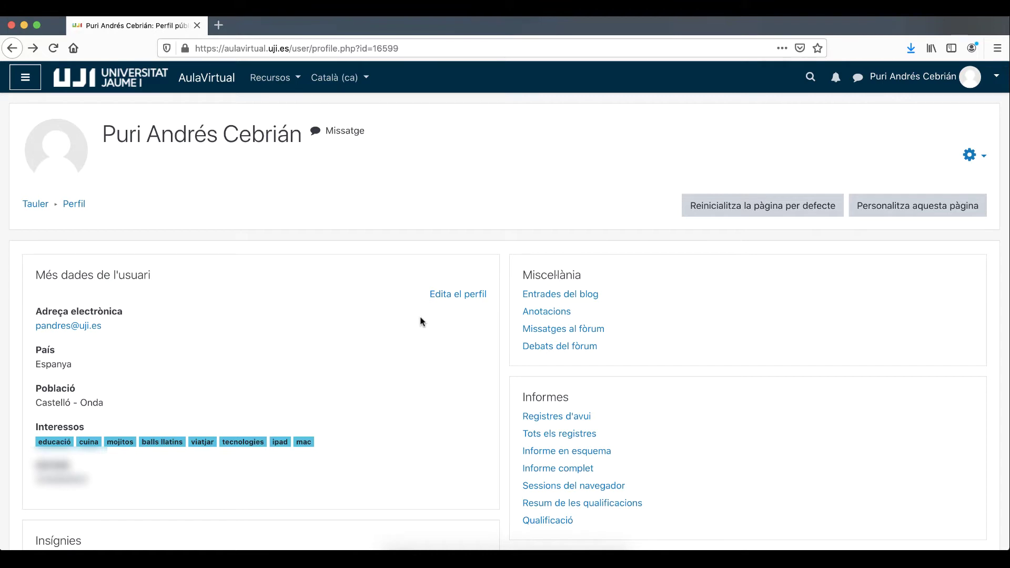
# Open the profile for editing and check the first name and surname fields in the General section
pyautogui.click(458, 294)
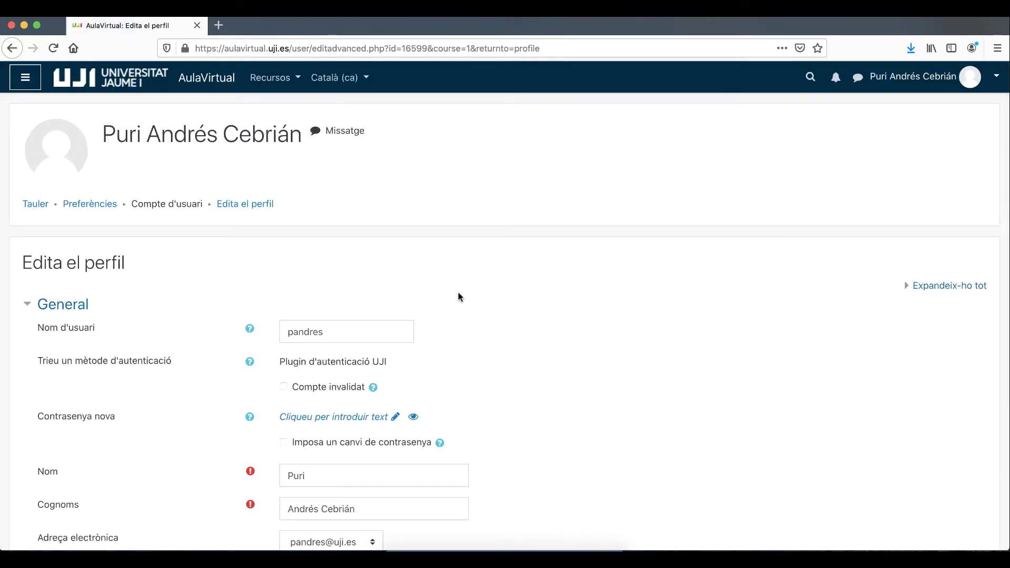
pyautogui.scroll(-3, 458, 297)
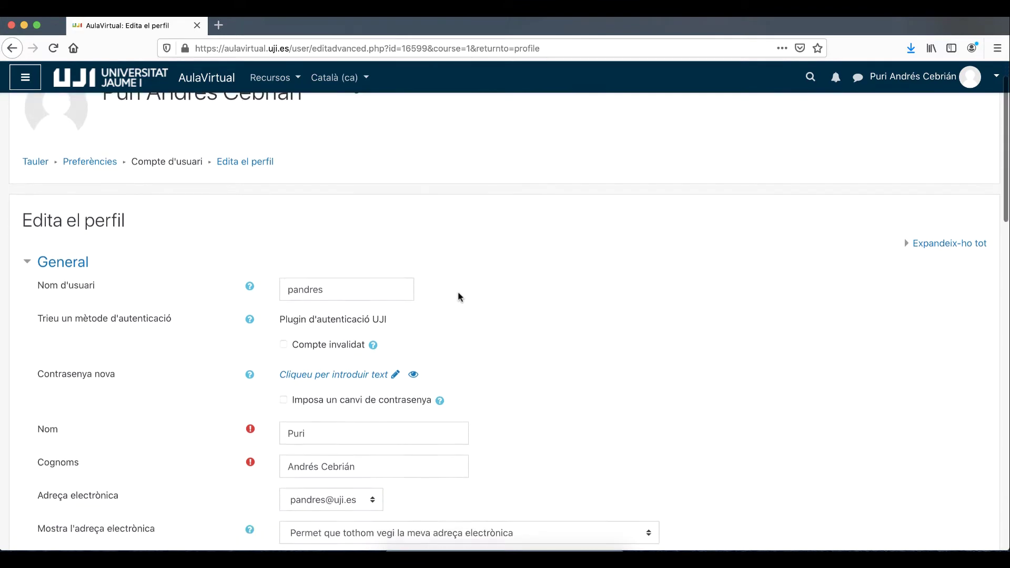
pyautogui.scroll(-3, 519, 329)
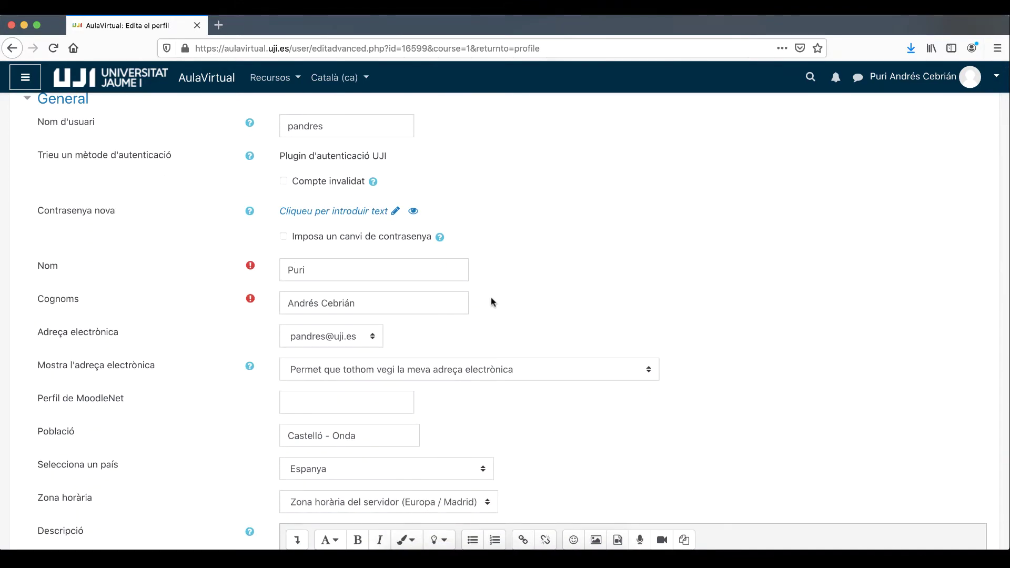
pyautogui.click(374, 277)
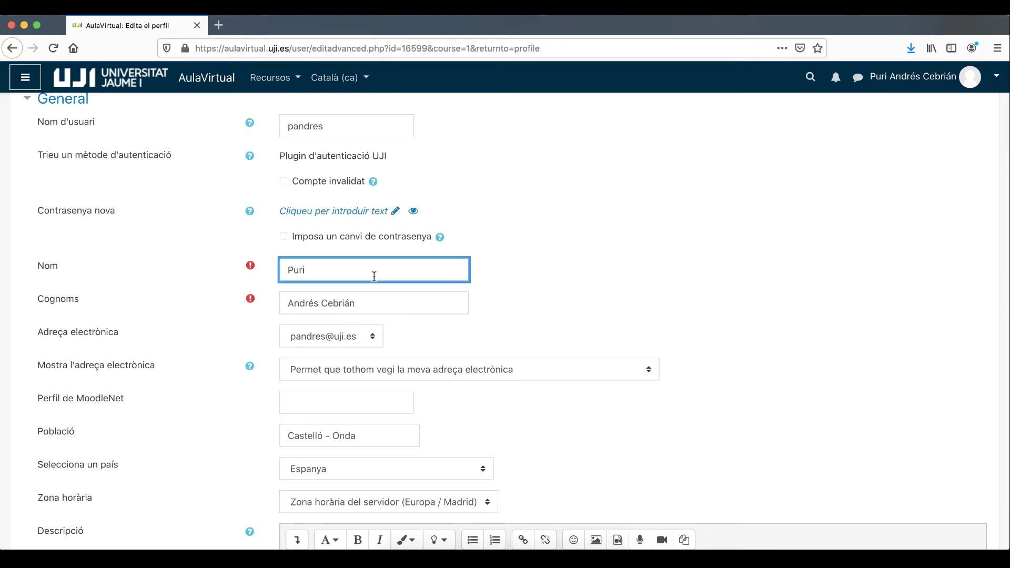
pyautogui.doubleClick(373, 276)
pyautogui.click(562, 257)
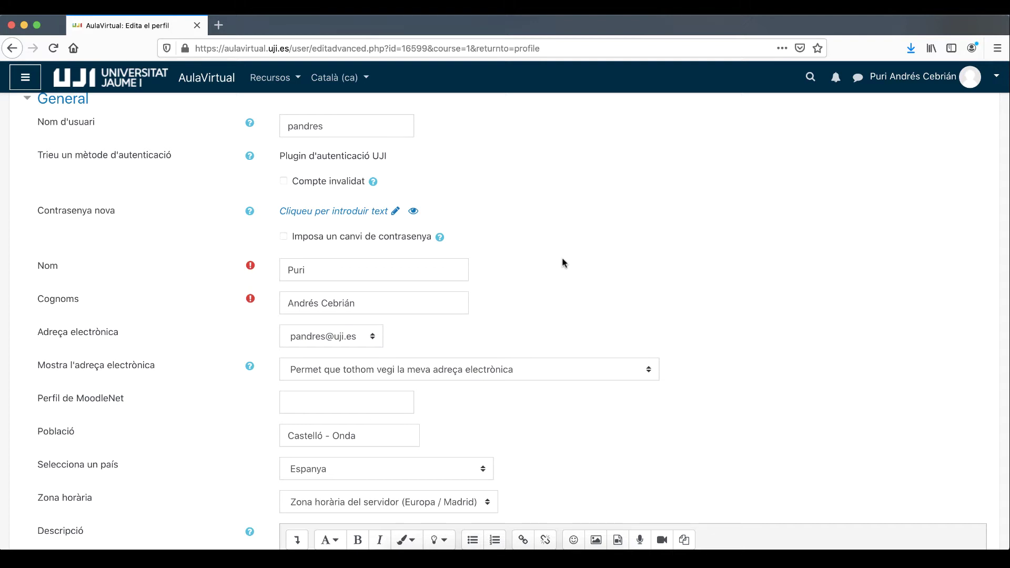
# Review the e-mail visibility, town and country settings and look through the available time zones without changing them
pyautogui.scroll(-4, 561, 259)
pyautogui.scroll(-5, 562, 259)
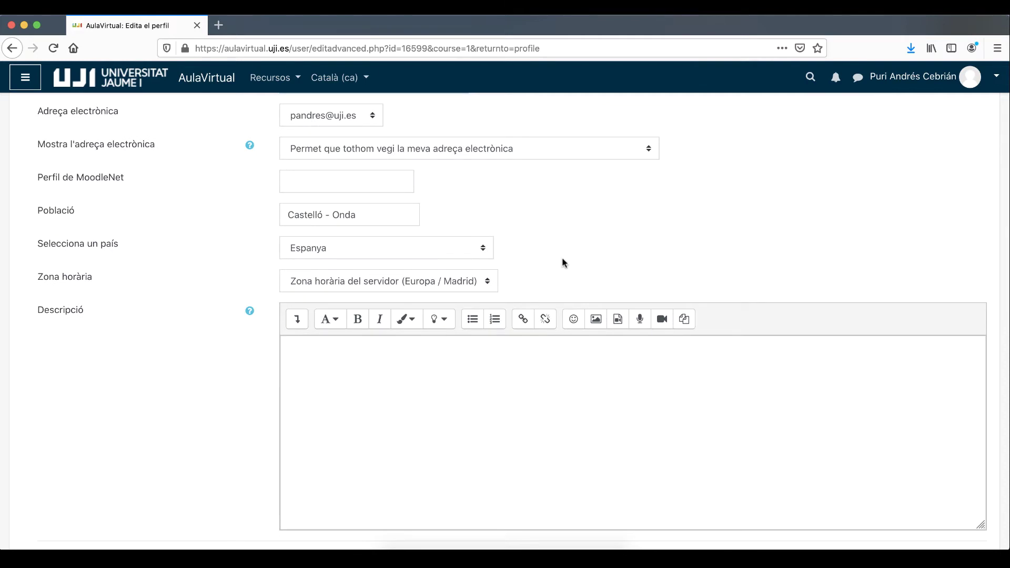
pyautogui.scroll(-1, 562, 258)
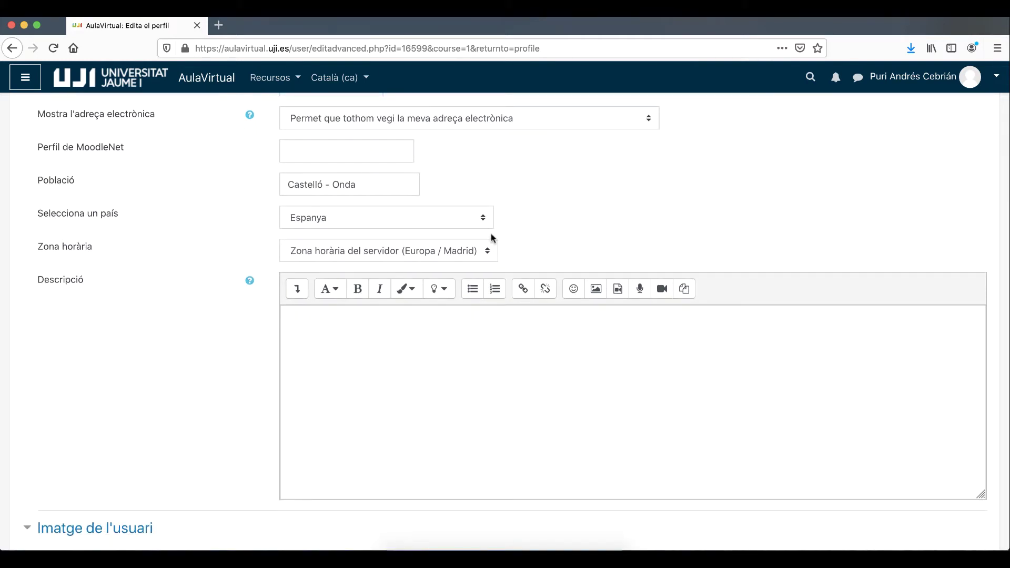
pyautogui.click(466, 251)
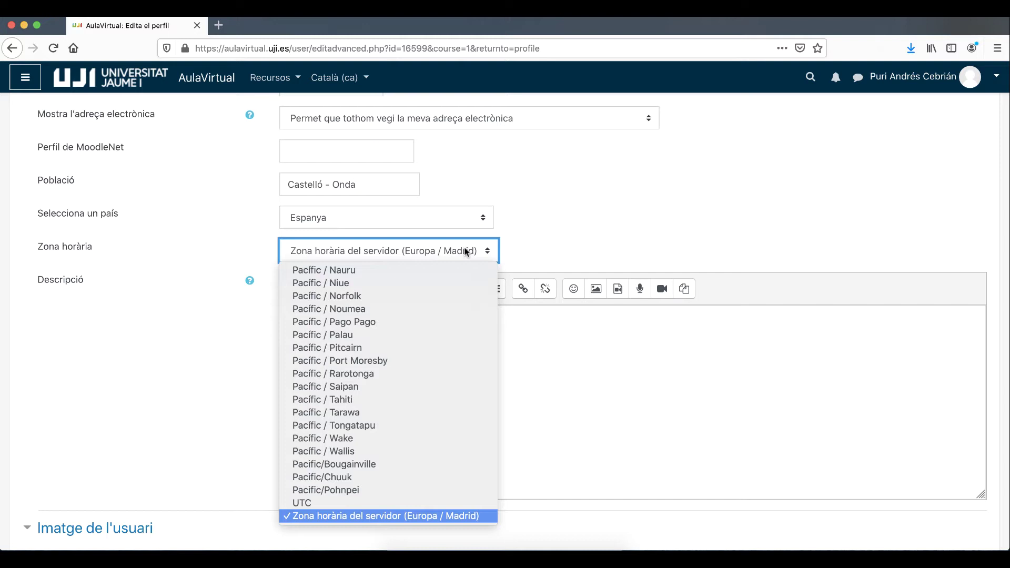
pyautogui.click(576, 220)
# Paste the prepared personal introduction with background, hobbies, support hours and contact details into the profile description
pyautogui.scroll(-2, 557, 303)
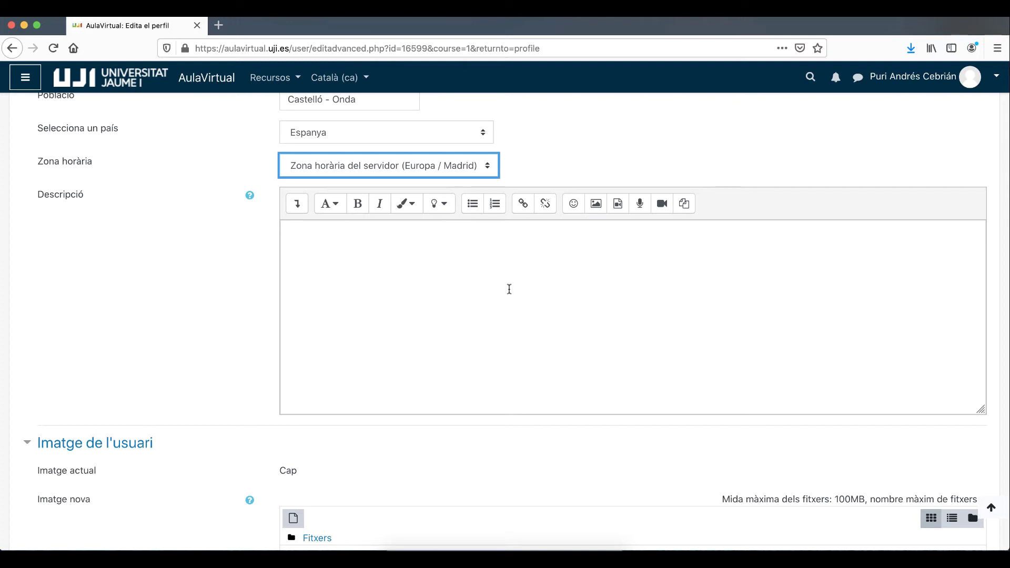
pyautogui.click(522, 292)
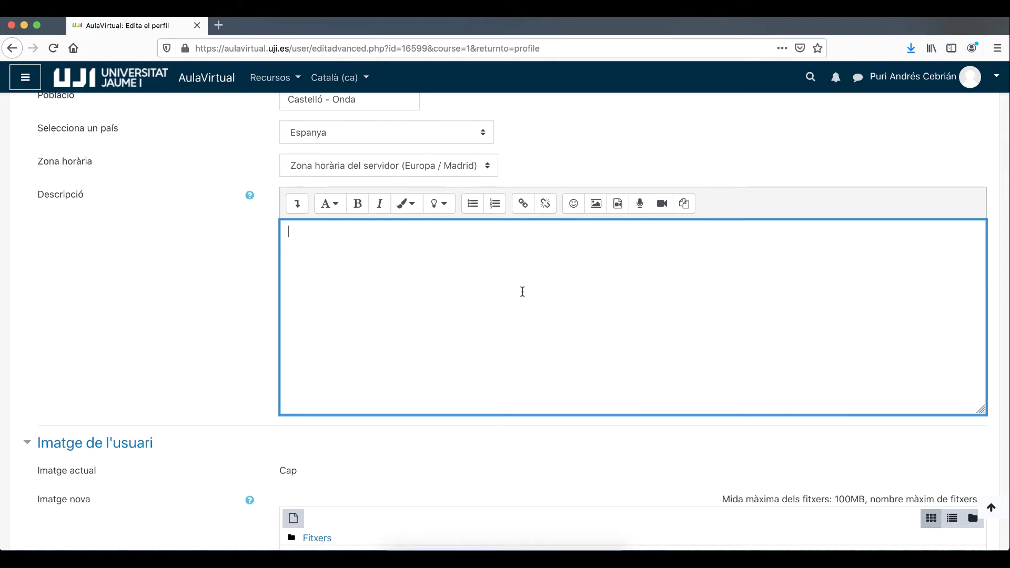
pyautogui.press('super+v')
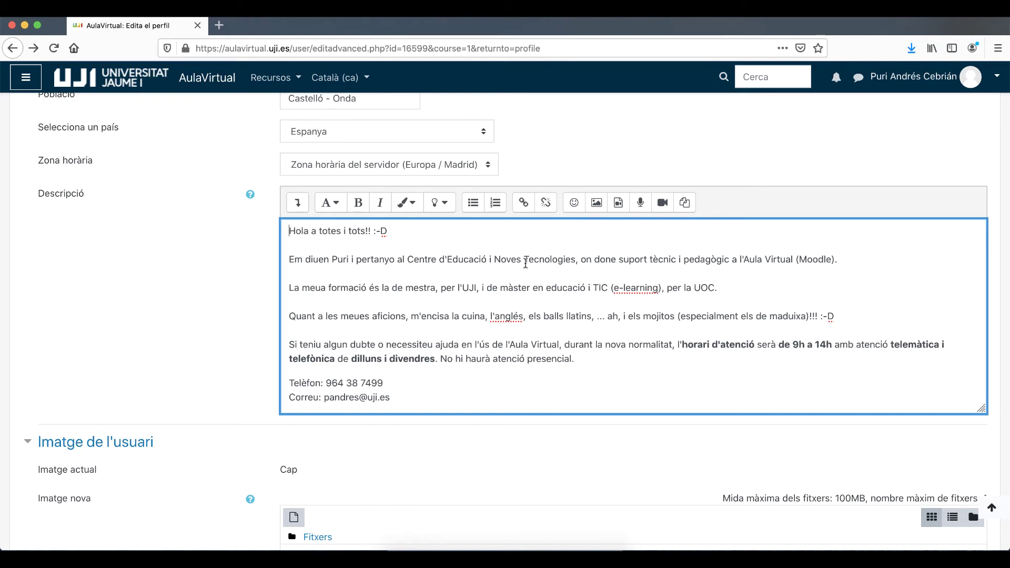
# Narrow the browser window to expose the desktop and add the profile photo PNG from there as the new user image
pyautogui.scroll(-2, 525, 263)
pyautogui.scroll(-3, 476, 428)
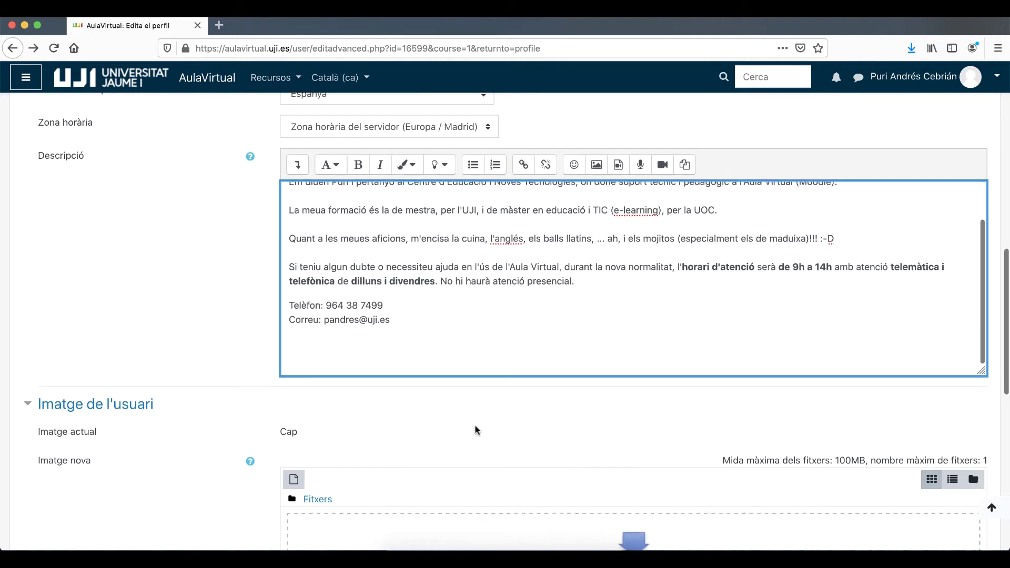
pyautogui.scroll(-3, 475, 430)
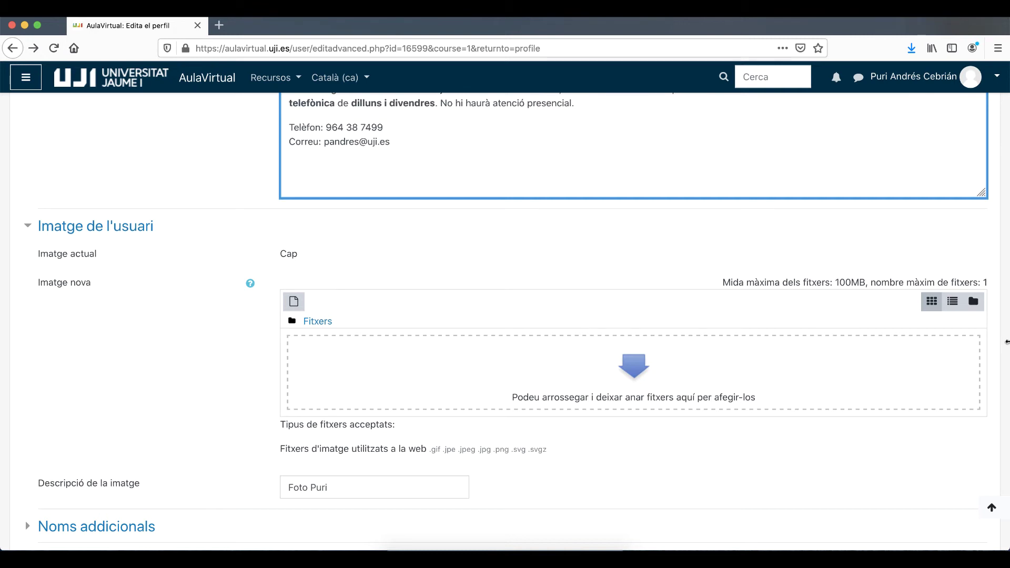
pyautogui.moveTo(1006, 342); pyautogui.dragTo(832, 342)
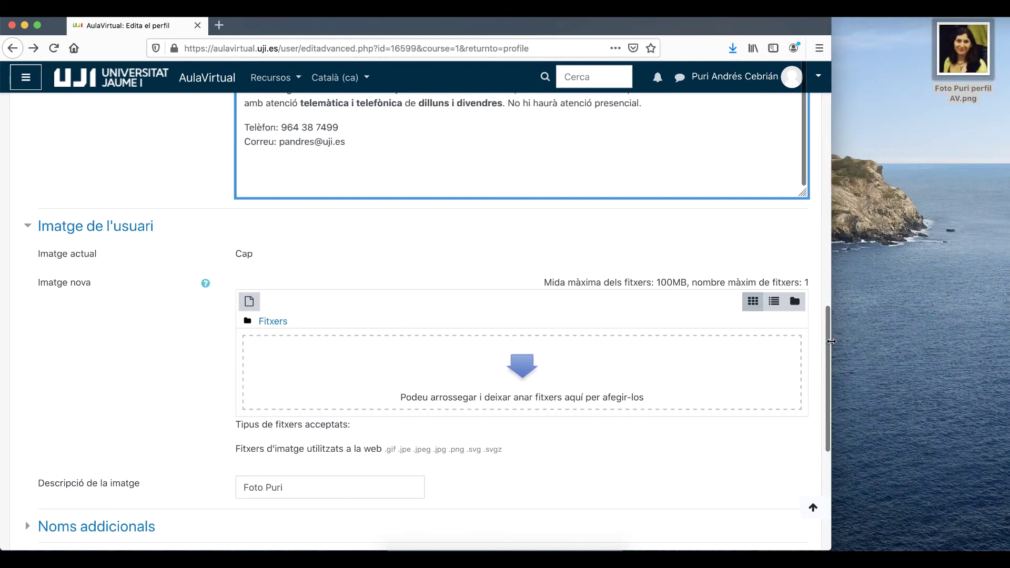
pyautogui.moveTo(969, 104); pyautogui.dragTo(609, 391)
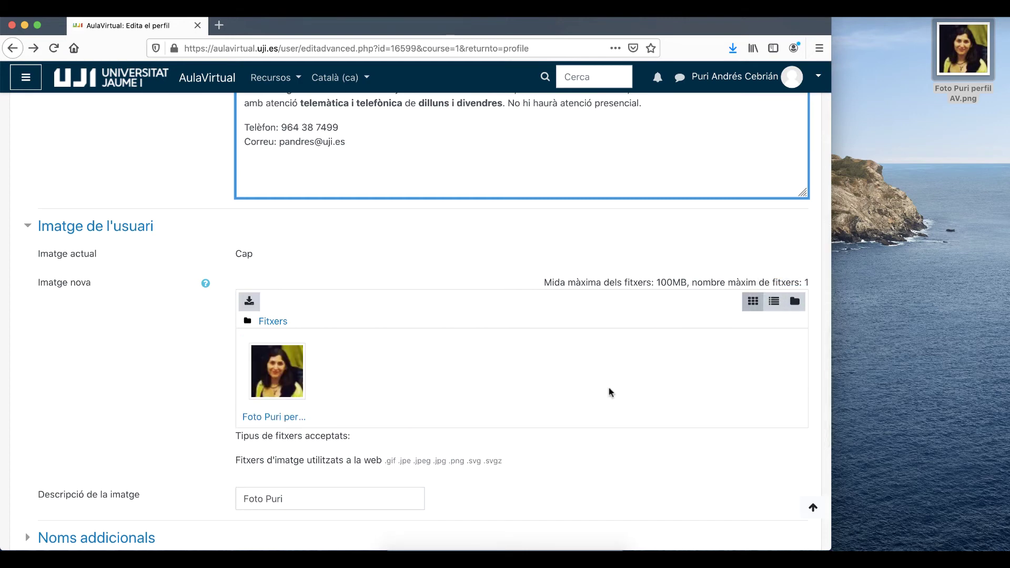
# Expand the additional names and interests sections to check their contents, and save the updated profile
pyautogui.scroll(-5, 567, 453)
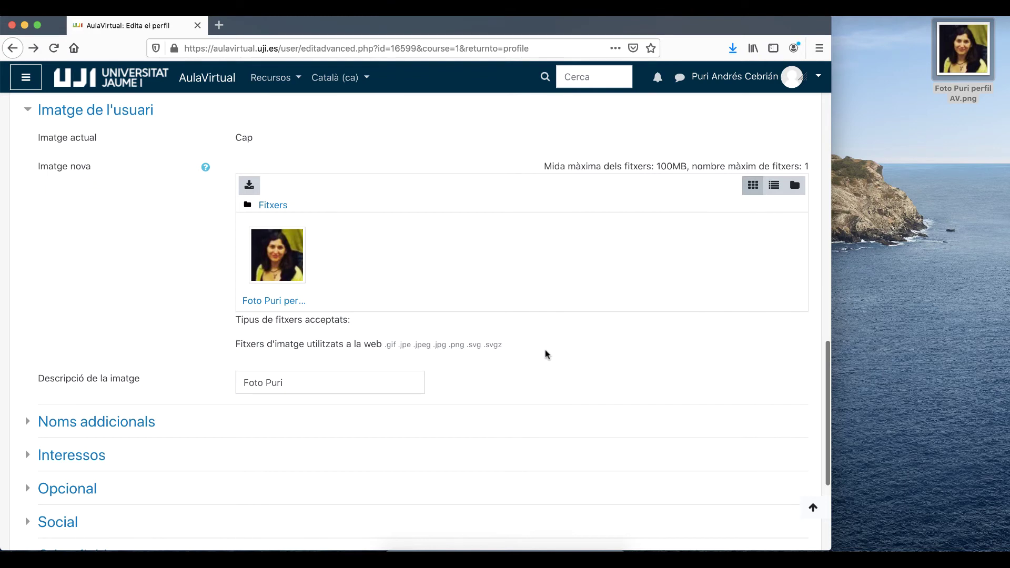
pyautogui.scroll(-2, 489, 358)
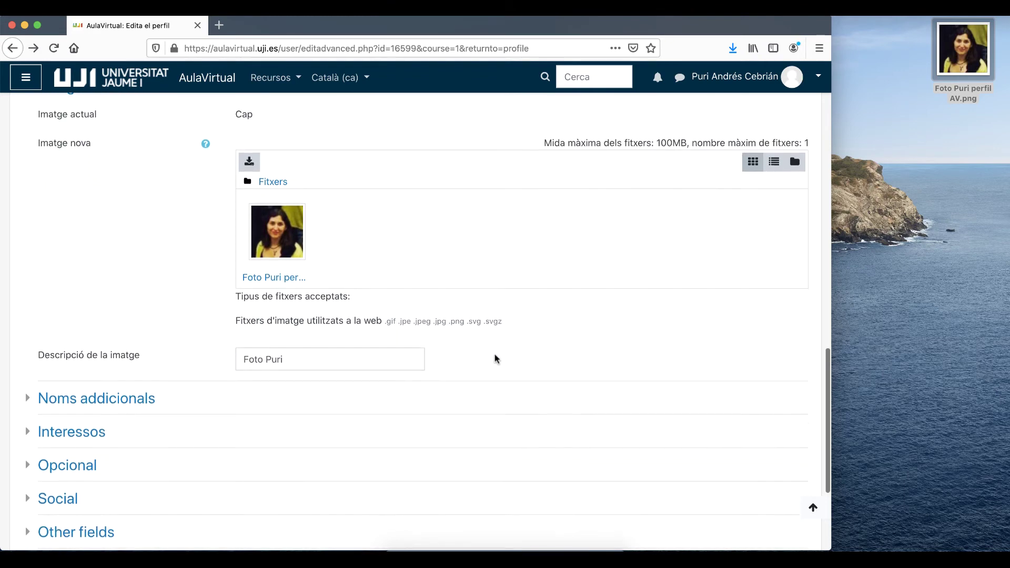
pyautogui.scroll(-2, 494, 359)
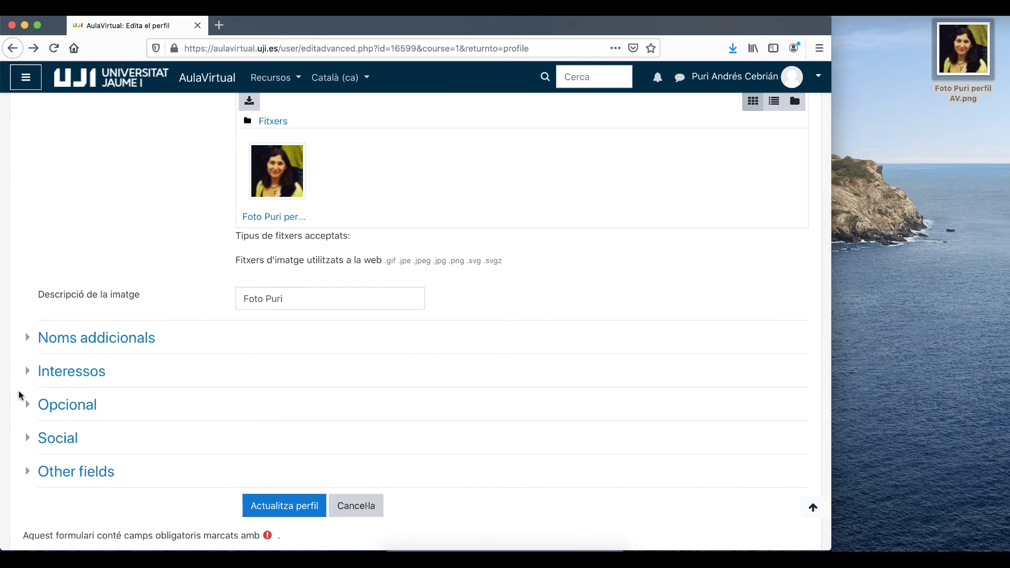
pyautogui.click(31, 339)
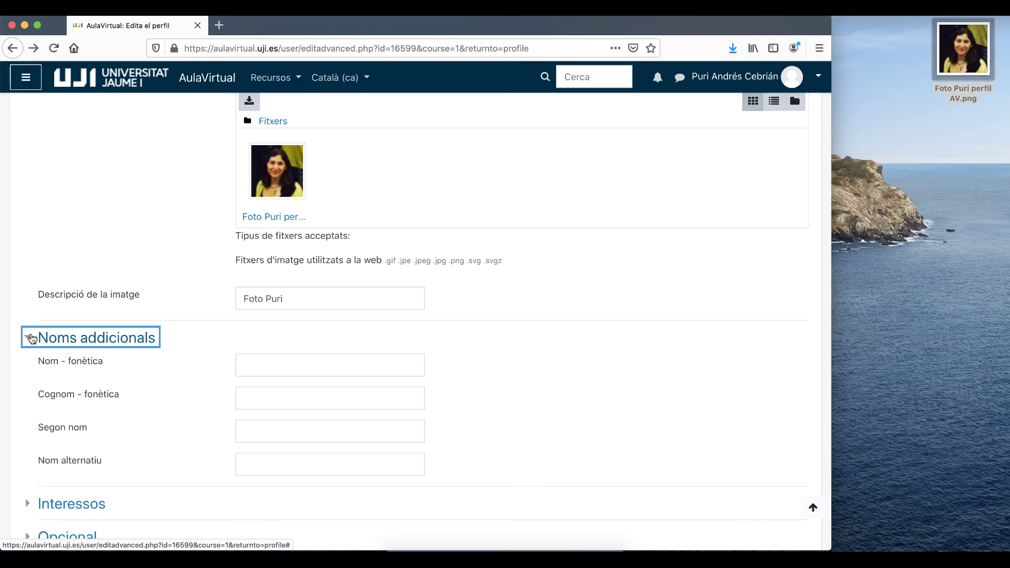
pyautogui.scroll(-4, 412, 344)
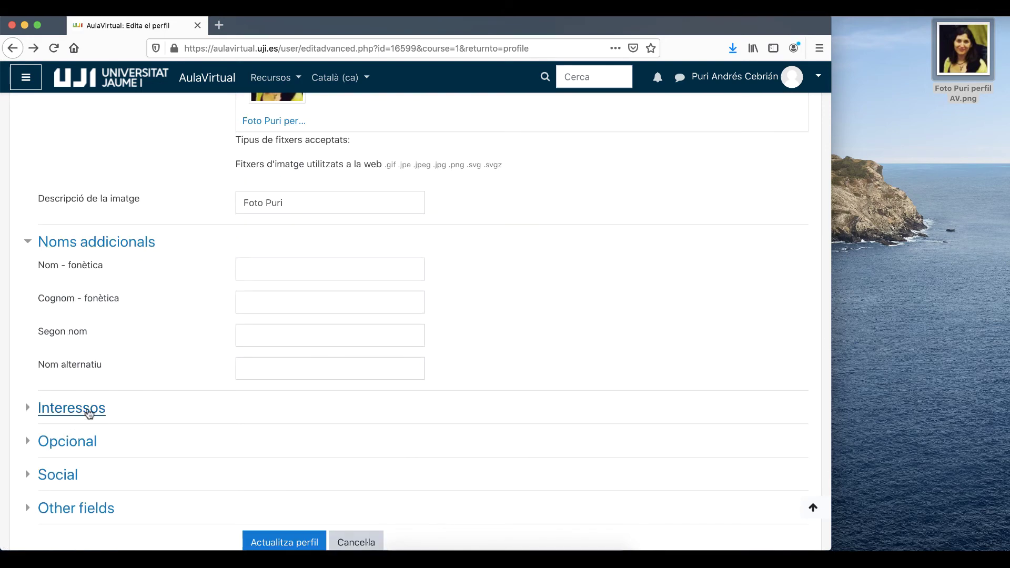
pyautogui.click(87, 411)
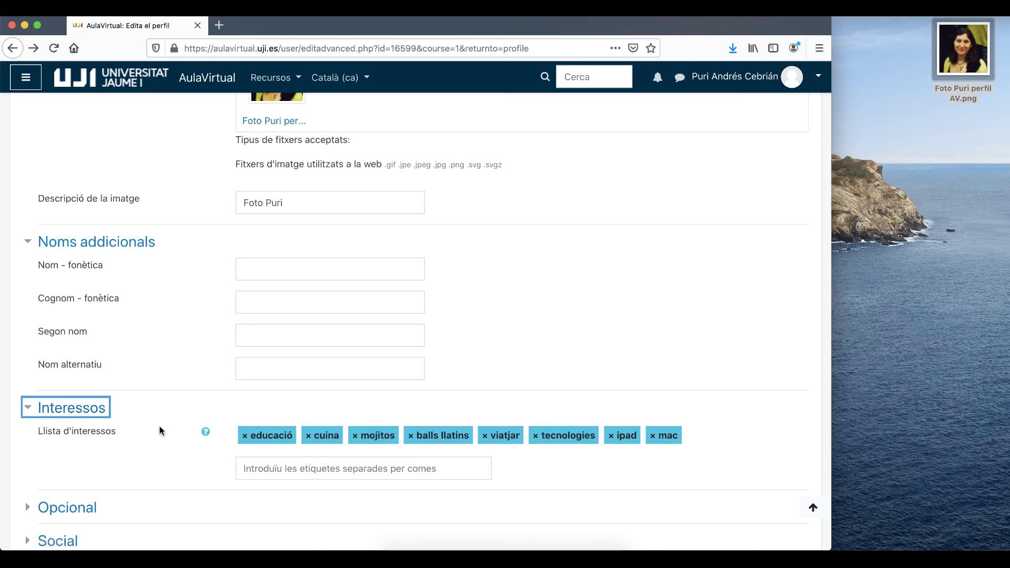
pyautogui.scroll(-6, 160, 430)
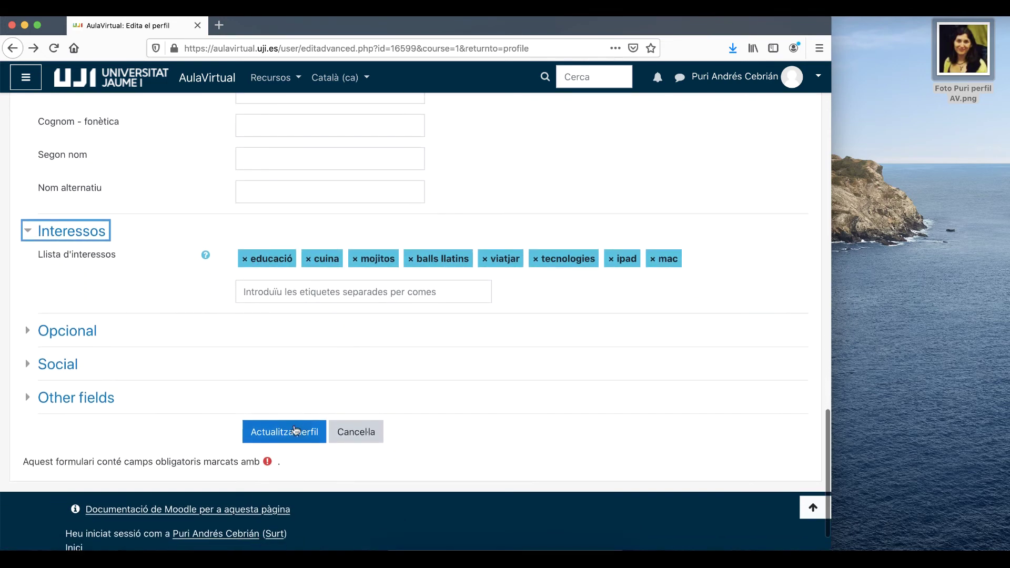
pyautogui.click(288, 431)
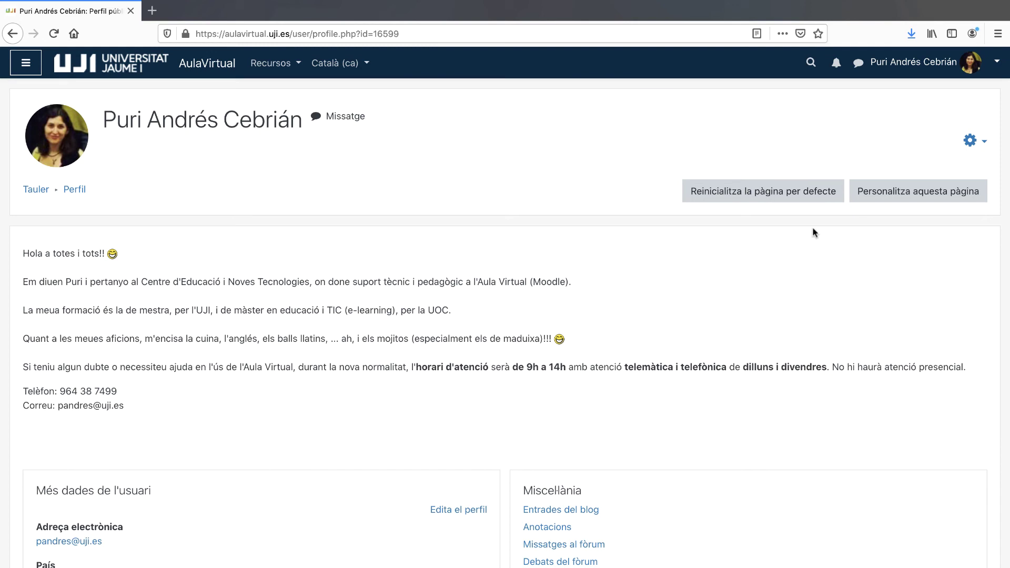
# Set the account's preferred language to English (en) in the user preferences and save the change
pyautogui.click(976, 64)
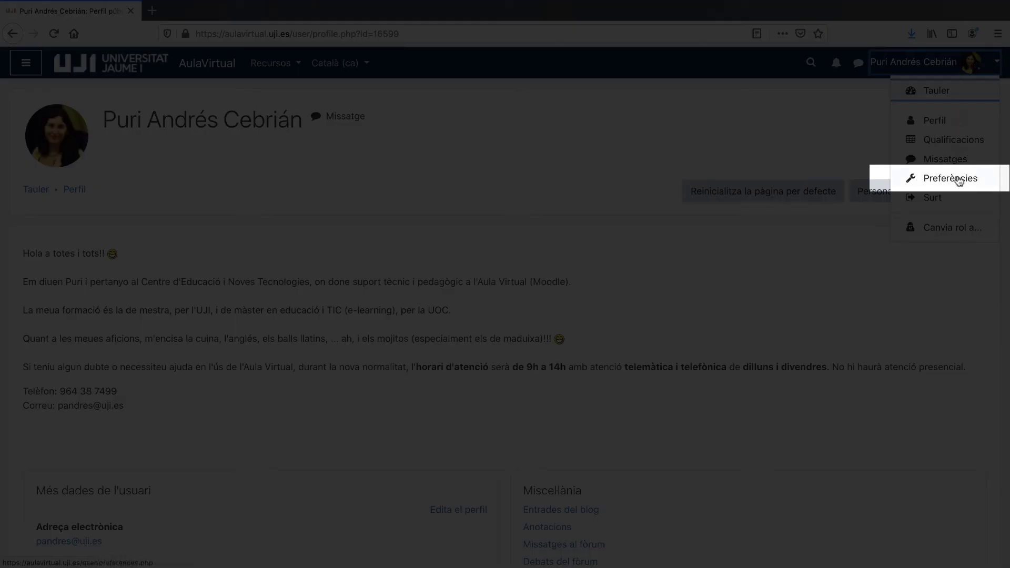
pyautogui.click(956, 182)
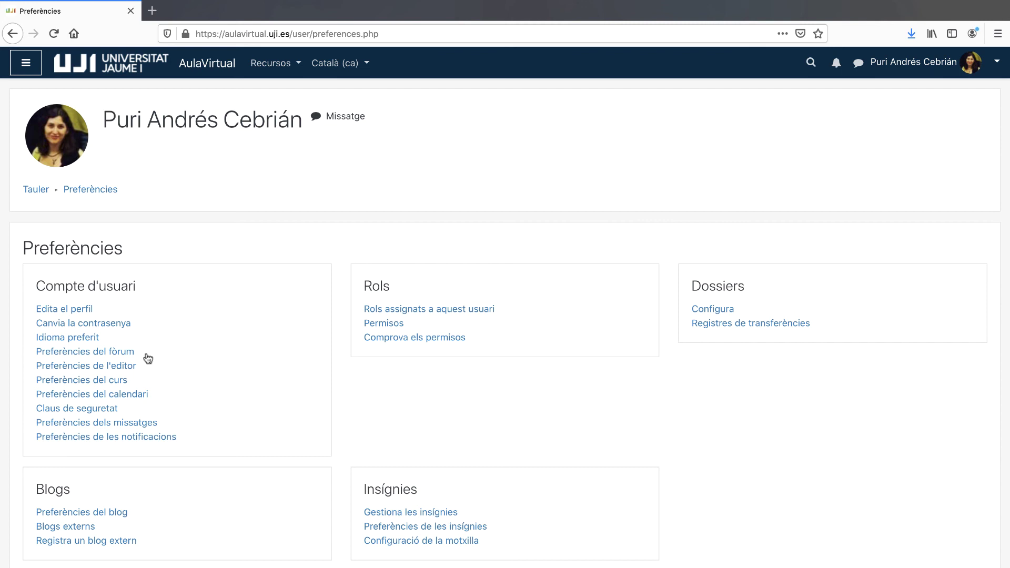
pyautogui.click(91, 338)
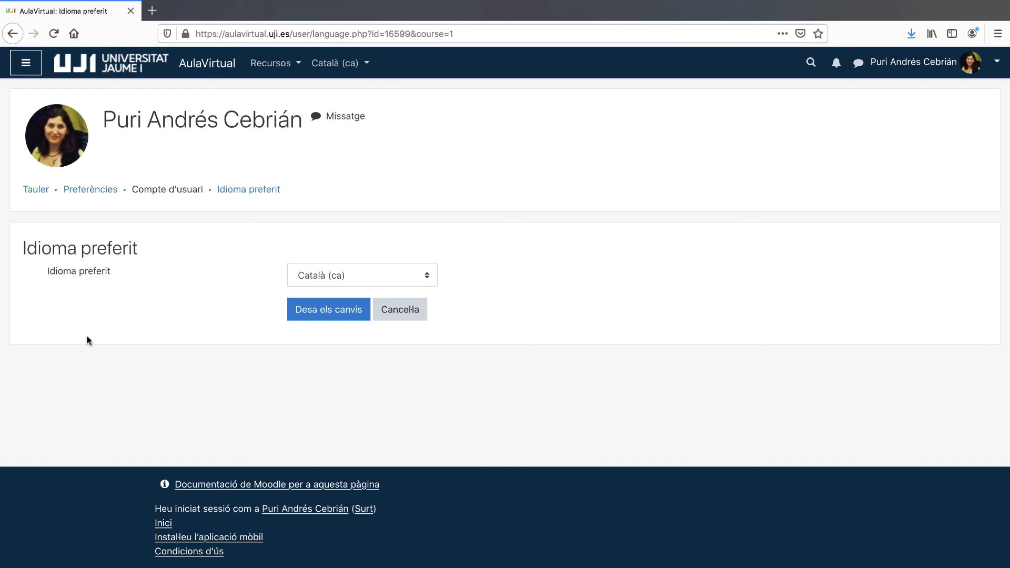
pyautogui.click(390, 276)
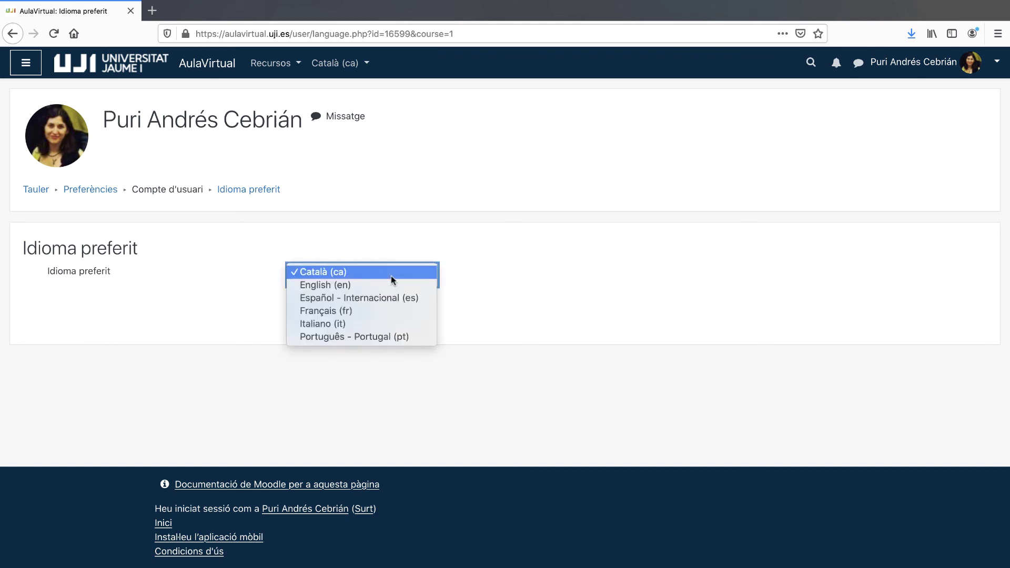
pyautogui.click(384, 285)
pyautogui.click(326, 314)
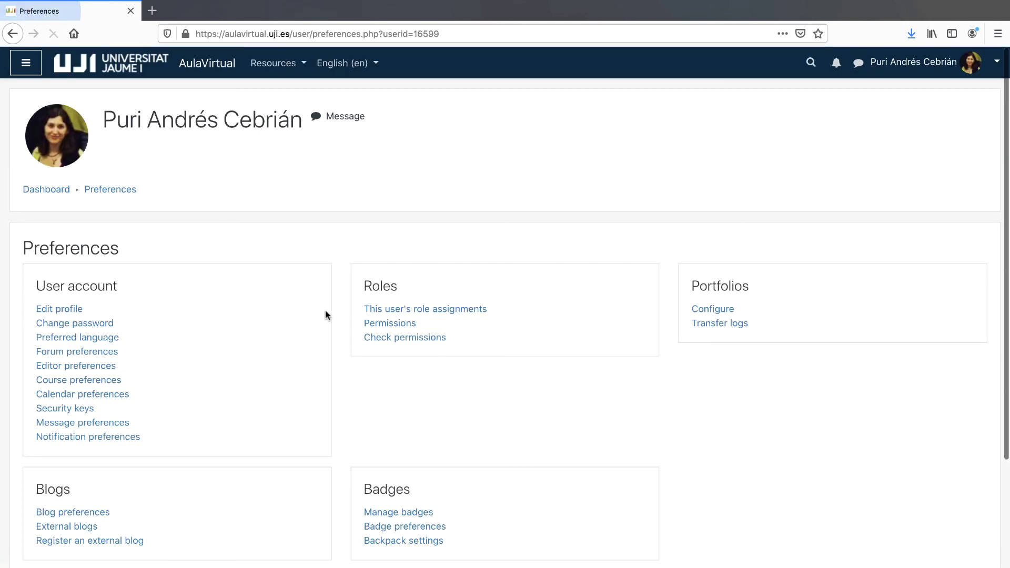